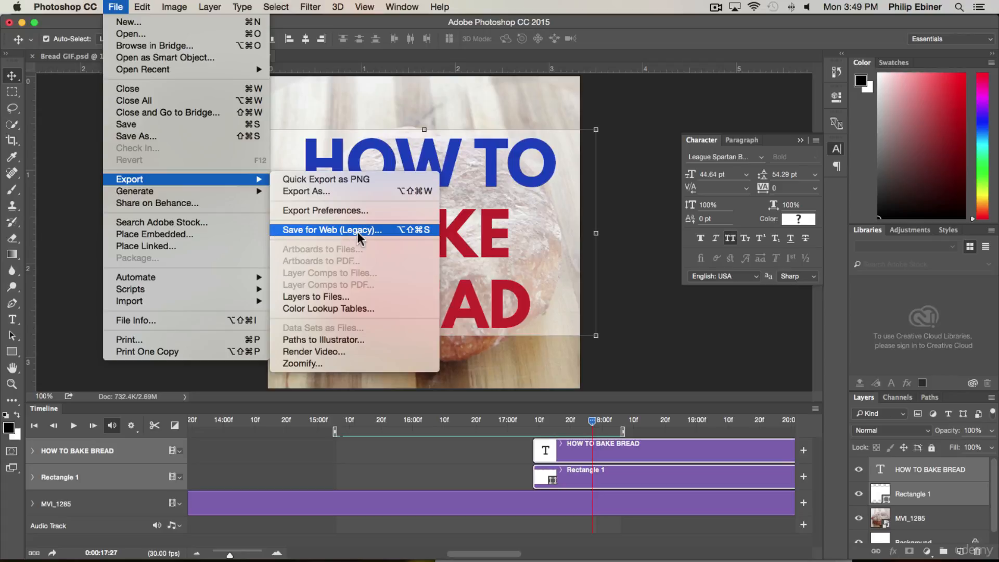
{"action": "left_click", "coordinate": [357, 232]}
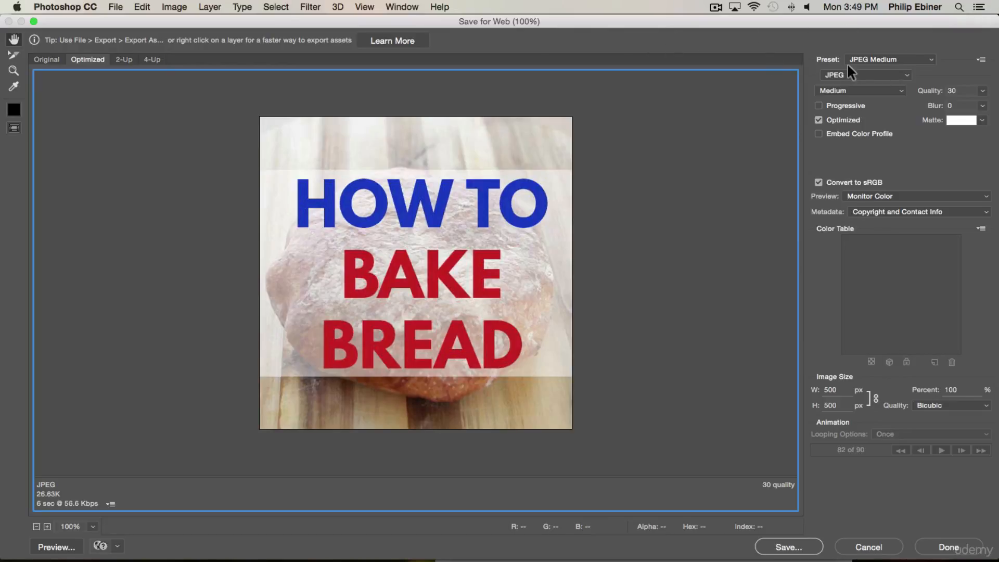
{"action": "left_click", "coordinate": [899, 59]}
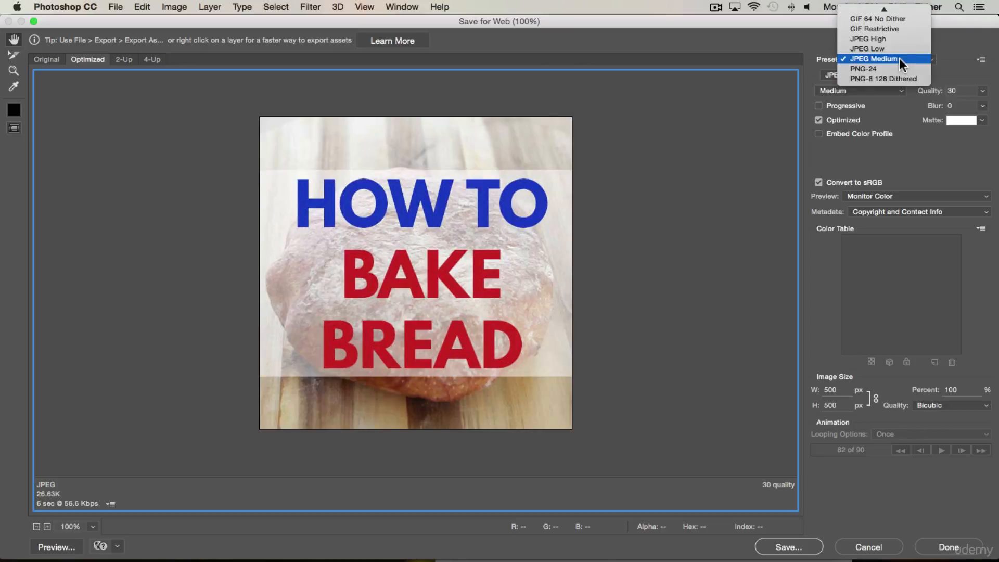
{"action": "scroll", "coordinate": [899, 59], "scroll_direction": "up", "scroll_amount": 3}
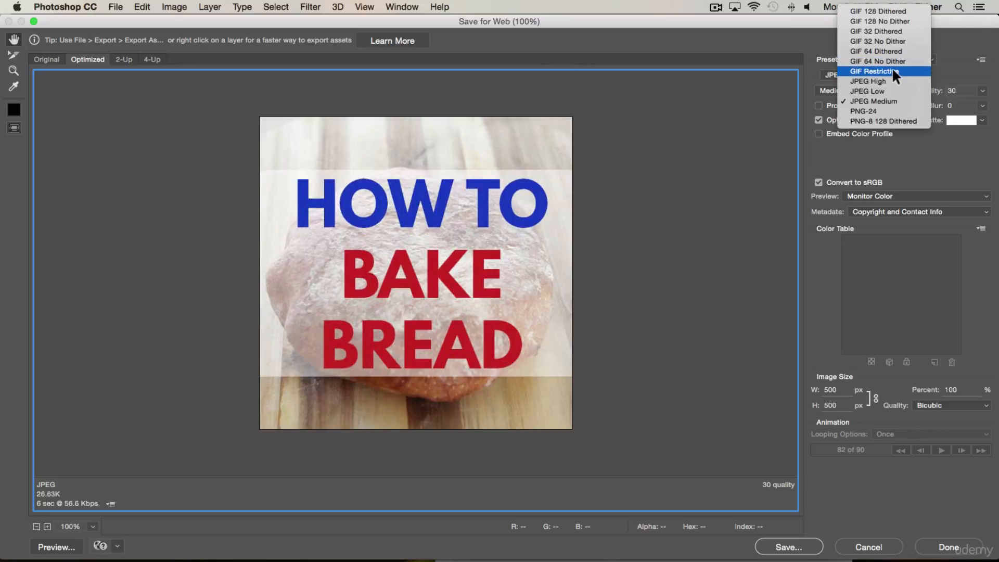
{"action": "left_click", "coordinate": [867, 30]}
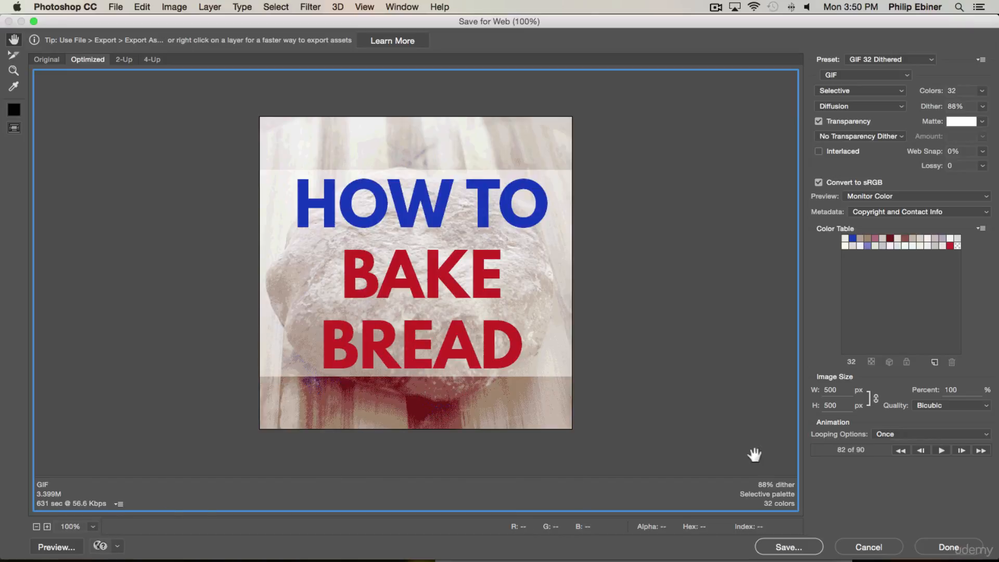
{"action": "left_click", "coordinate": [874, 548]}
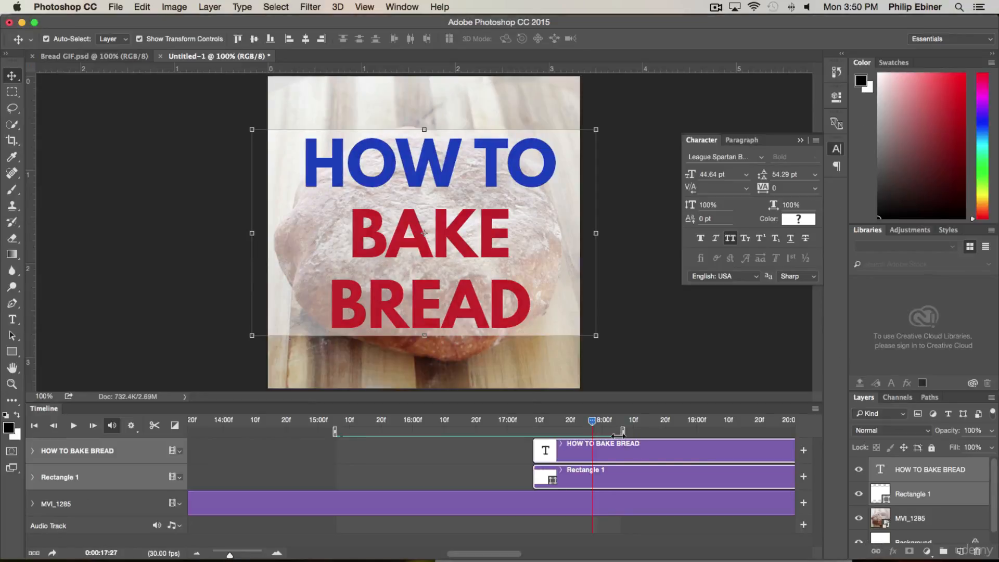
Step: Move the playhead to 0:00:16:14 and start a Save for Web (Legacy) export with the GIF 32 Dithered preset
{"action": "left_click_drag", "start_coordinate": [598, 421], "coordinate": [457, 423]}
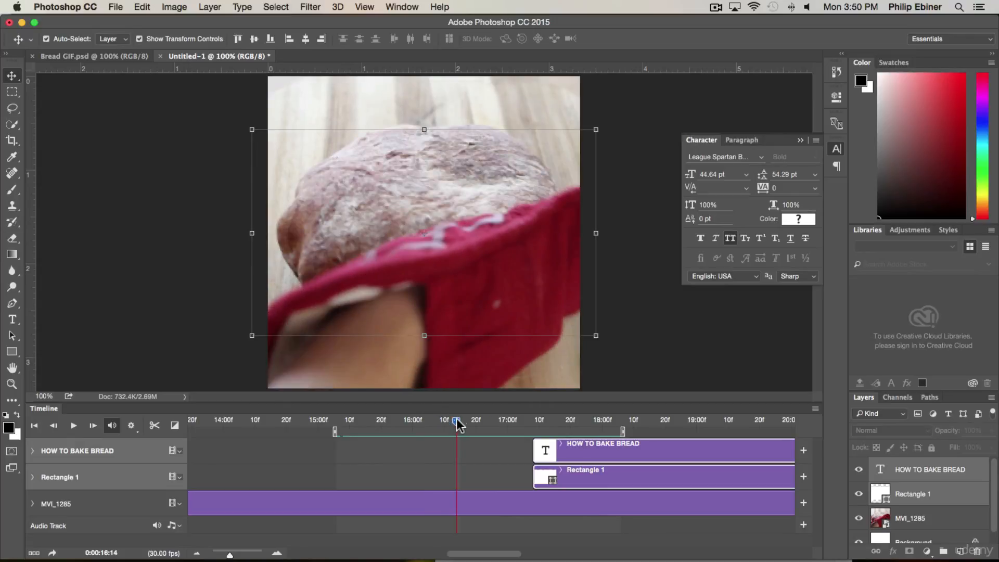
{"action": "left_click", "coordinate": [113, 6]}
{"action": "mouse_move", "coordinate": [185, 182]}
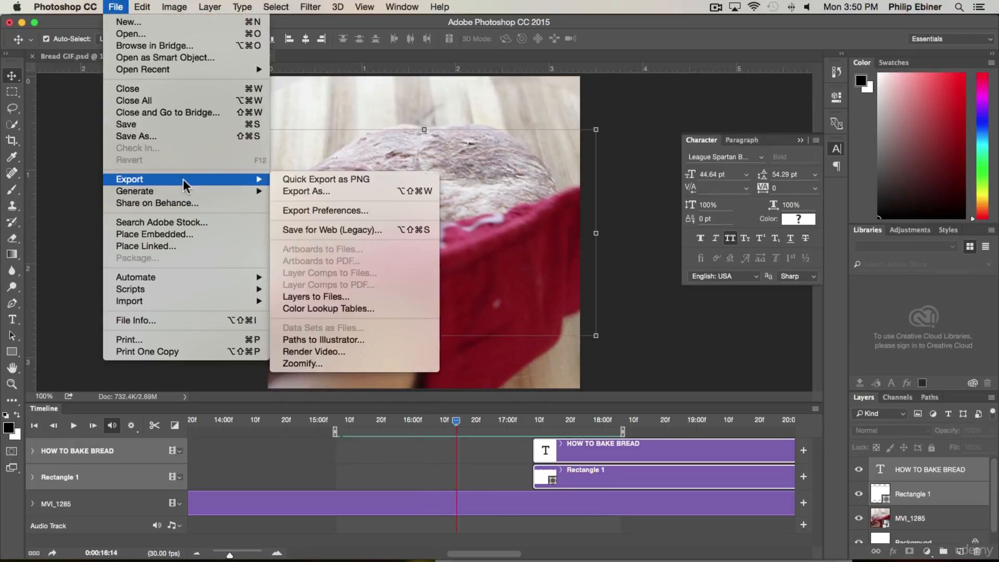
{"action": "left_click", "coordinate": [344, 229]}
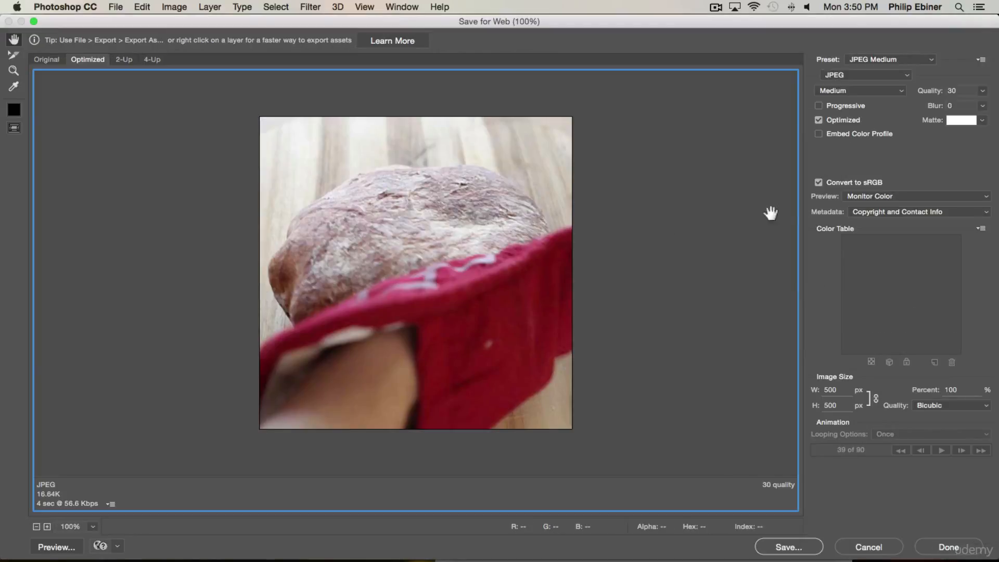
{"action": "left_click", "coordinate": [863, 58]}
{"action": "mouse_move", "coordinate": [880, 9]}
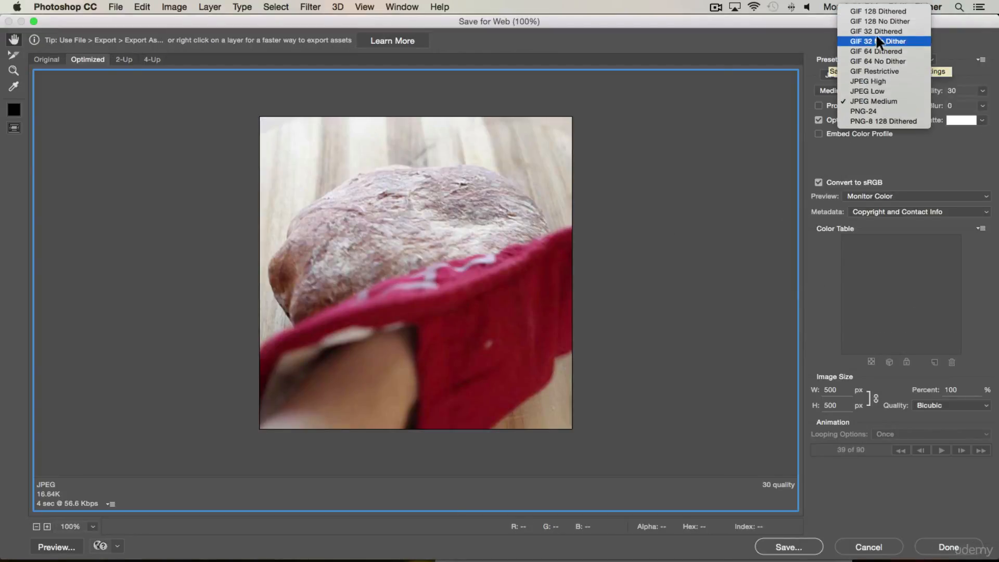
{"action": "left_click", "coordinate": [882, 25]}
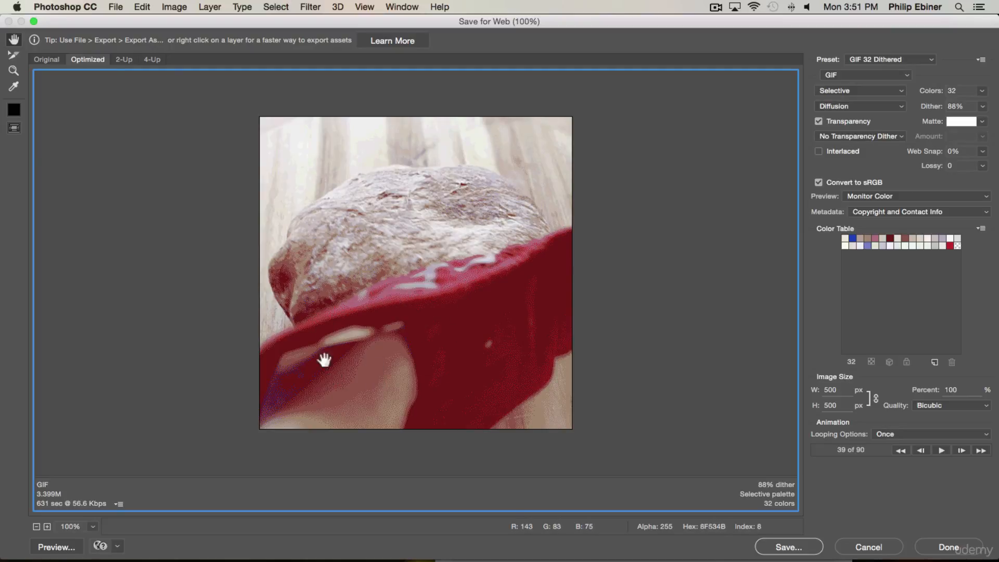
Step: Compare the GIF 128 Dithered and GIF 128 No Dither presets in the export preview
{"action": "left_click", "coordinate": [866, 58]}
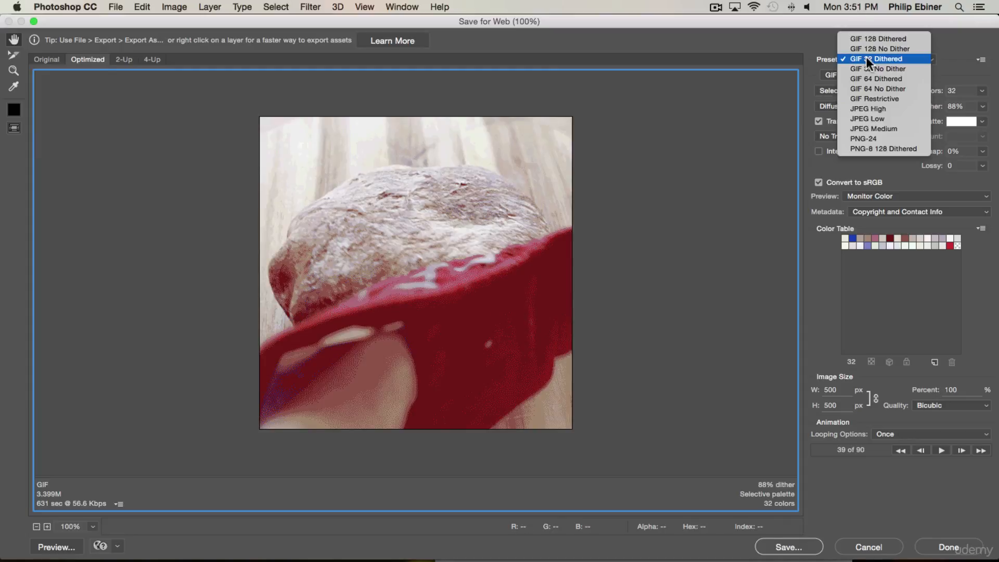
{"action": "left_click", "coordinate": [878, 39]}
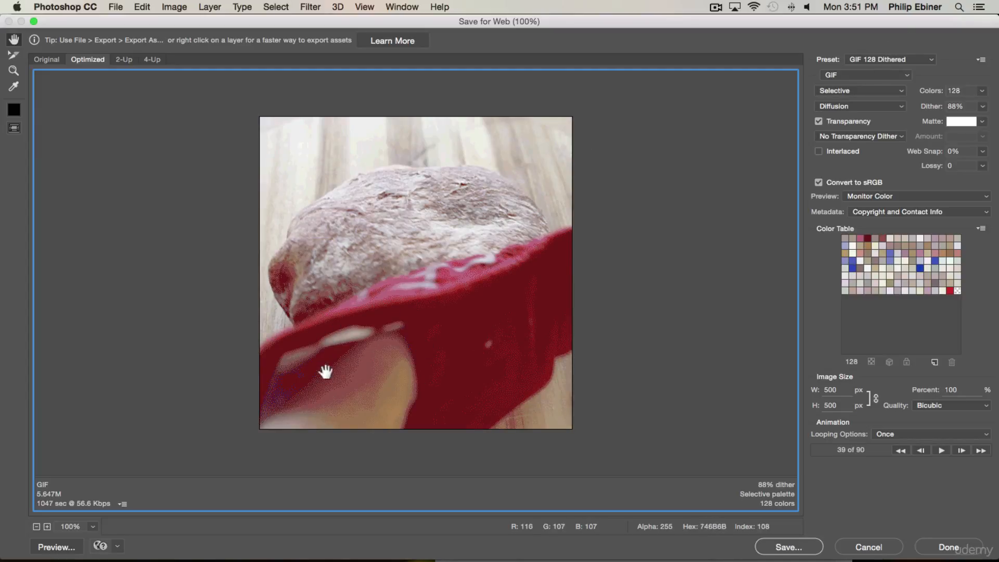
{"action": "left_click", "coordinate": [879, 57]}
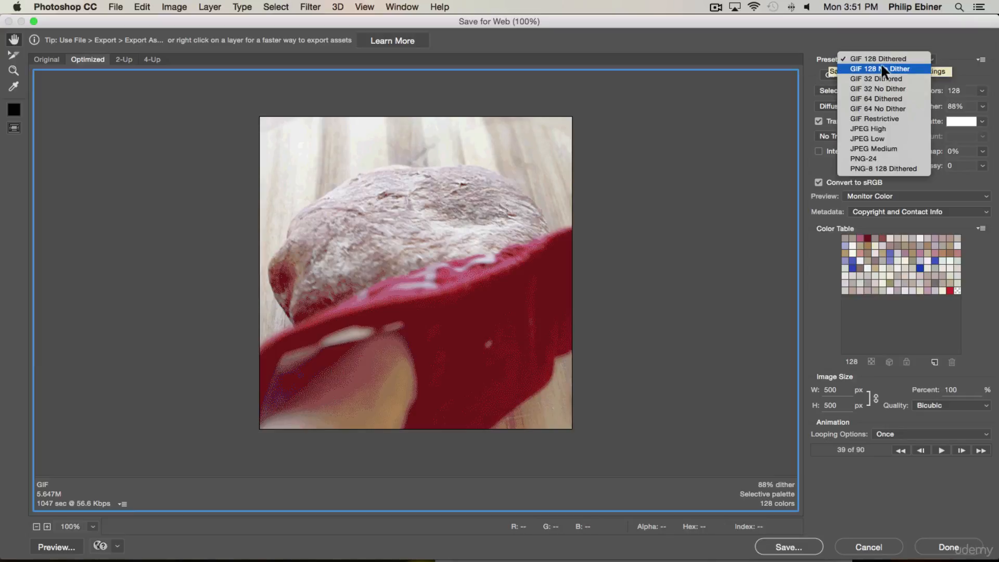
{"action": "left_click", "coordinate": [882, 69]}
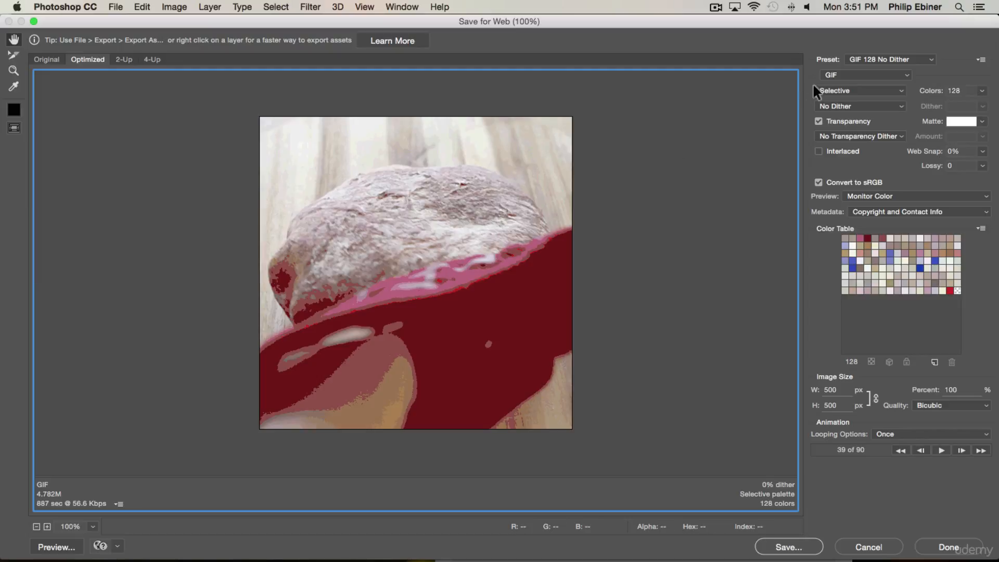
{"action": "left_click", "coordinate": [890, 61]}
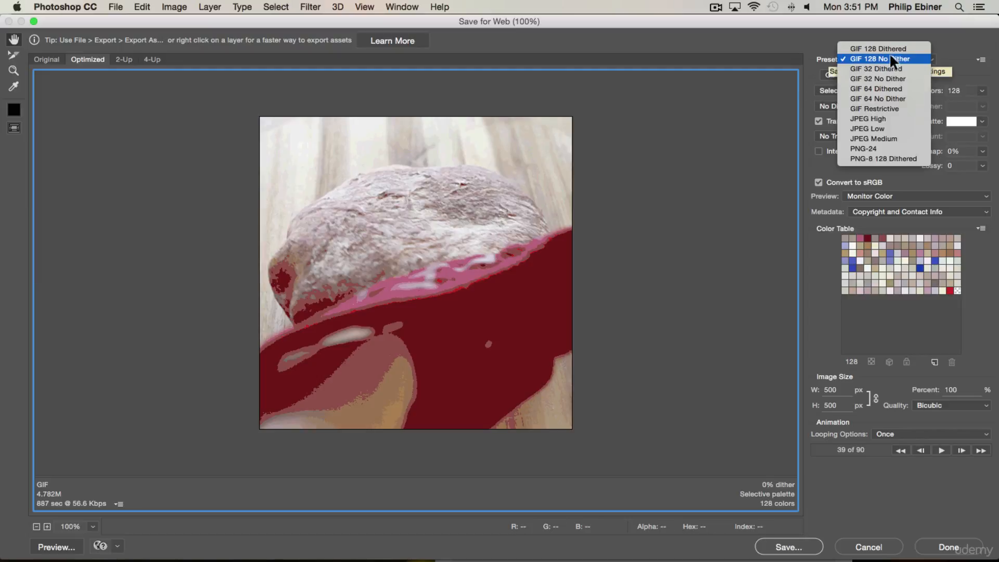
{"action": "left_click", "coordinate": [891, 47]}
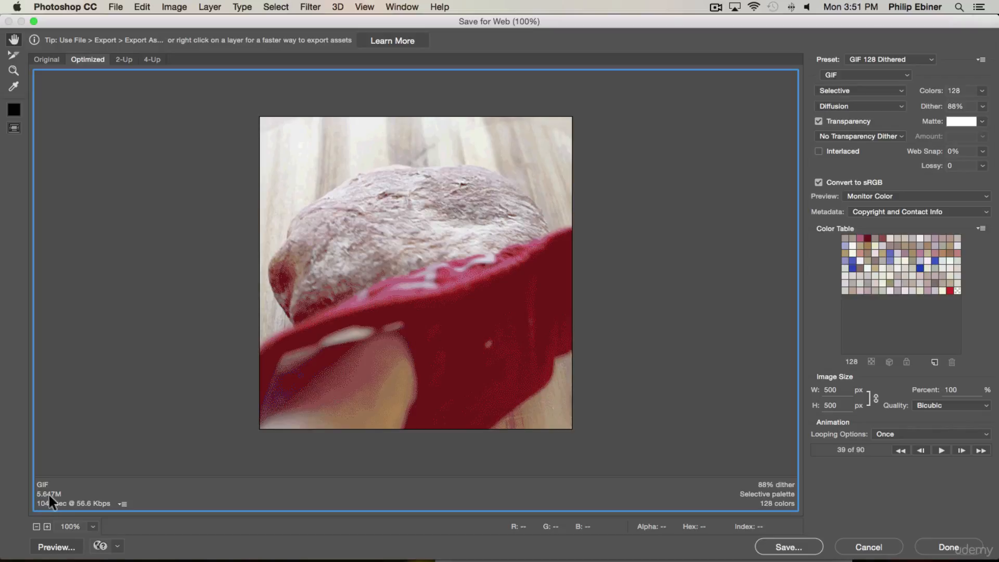
Step: Apply the GIF 64 Dithered preset and set the export image size to 400 by 400 px
{"action": "left_click", "coordinate": [879, 59]}
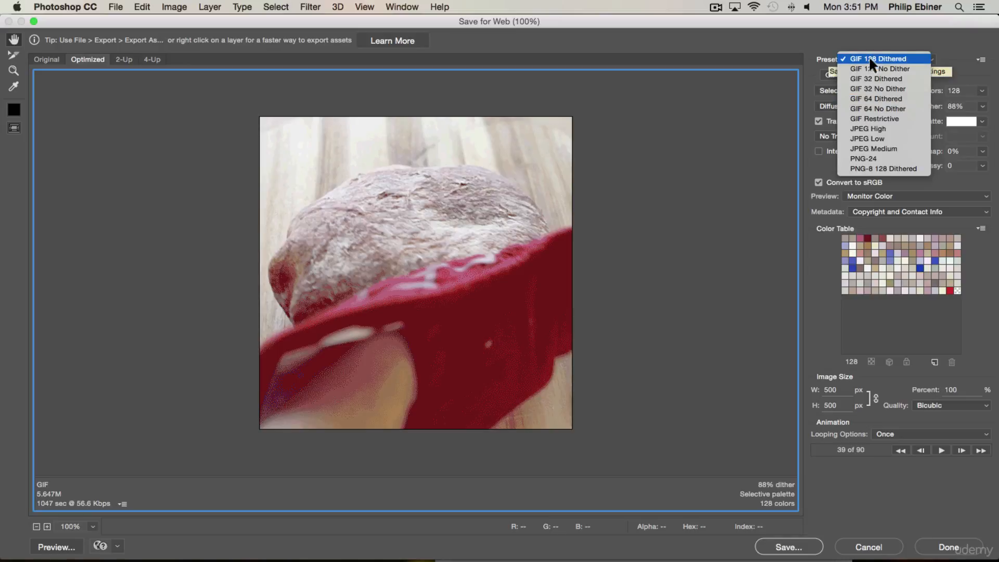
{"action": "left_click", "coordinate": [884, 98]}
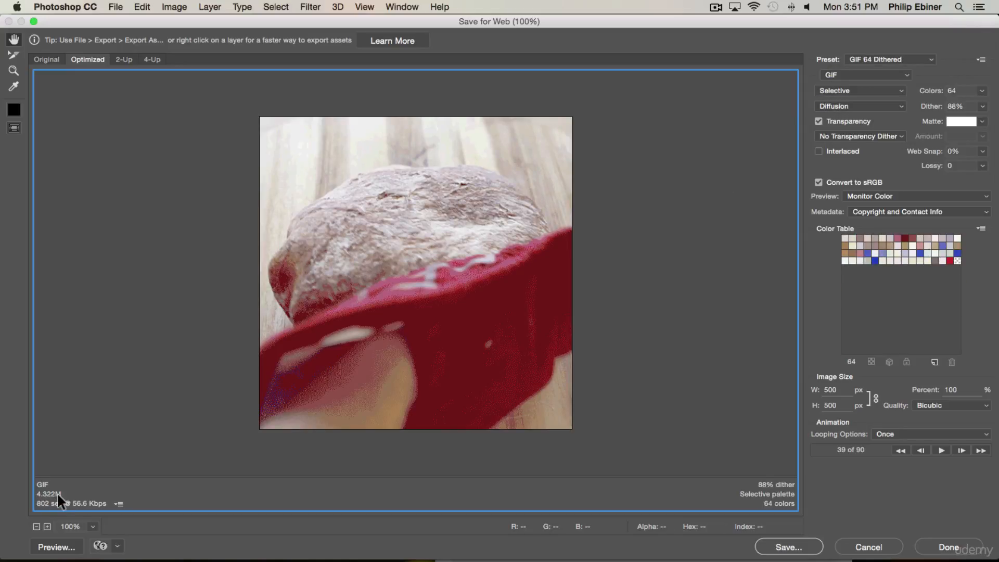
{"action": "left_click_drag", "start_coordinate": [844, 390], "coordinate": [804, 388]}
{"action": "left_click", "coordinate": [833, 405]}
{"action": "left_click_drag", "start_coordinate": [843, 389], "coordinate": [798, 391]}
{"action": "type", "text": "400"}
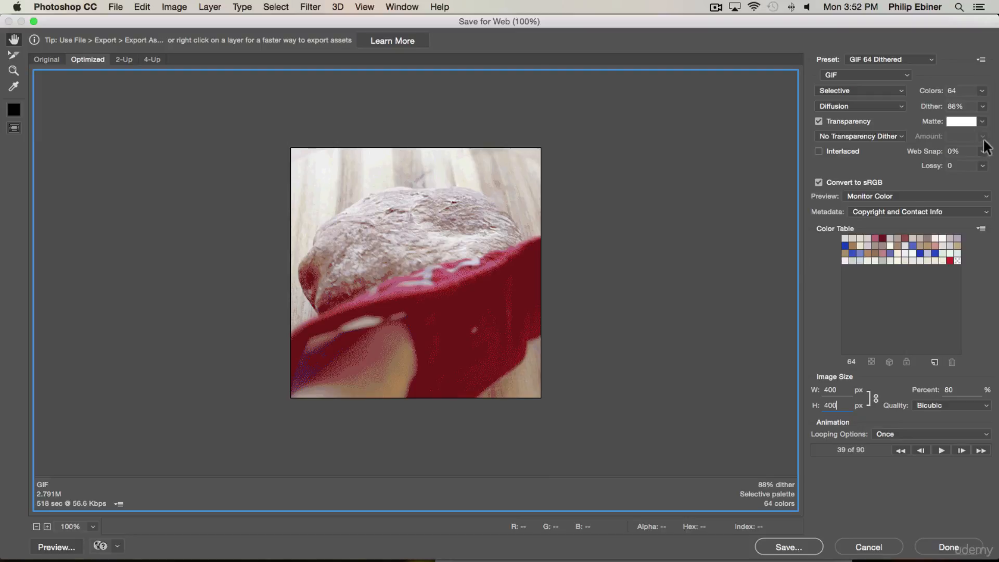
{"action": "left_click", "coordinate": [983, 91]}
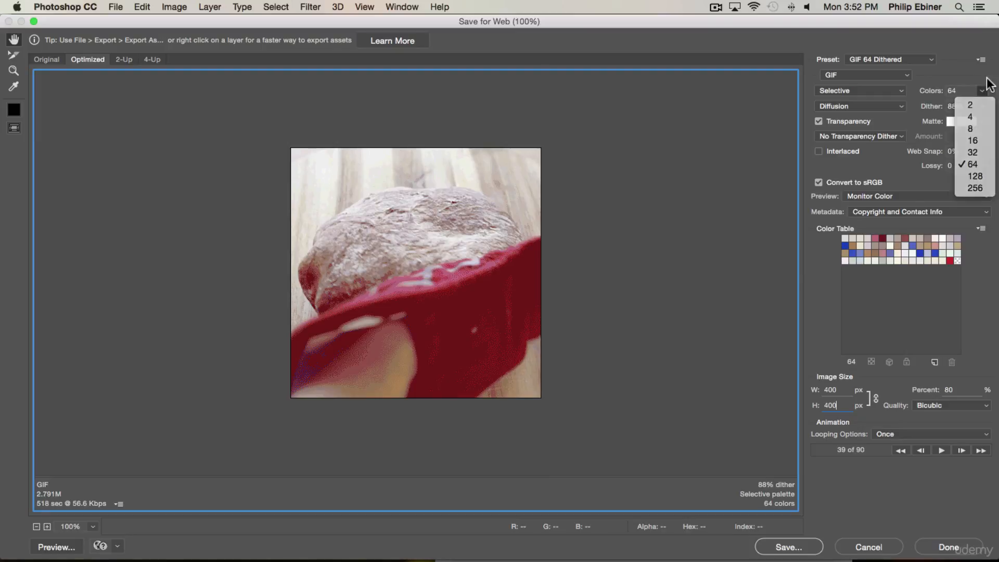
{"action": "left_click", "coordinate": [986, 79]}
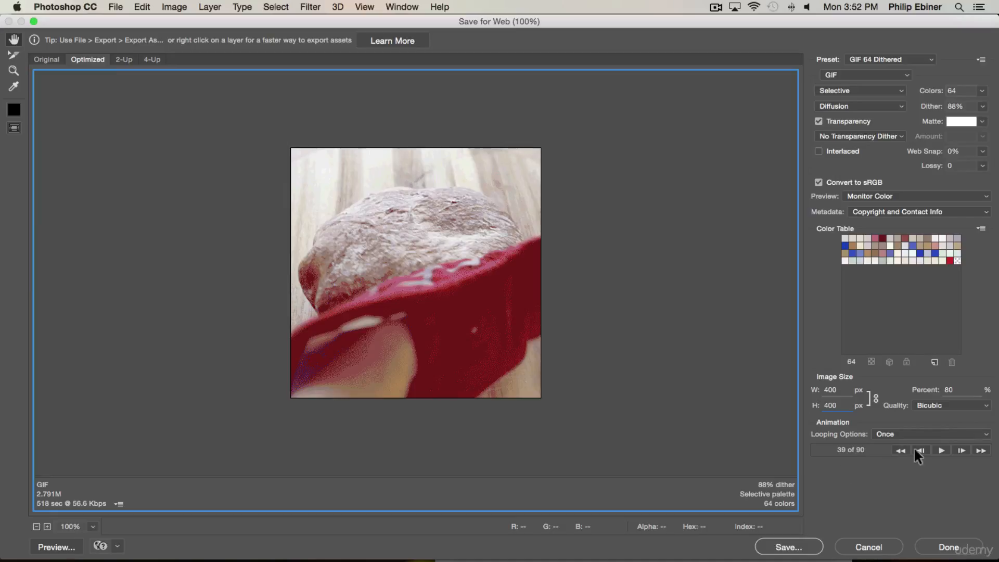
Step: Set the animation's looping option to Forever
{"action": "left_click", "coordinate": [890, 435]}
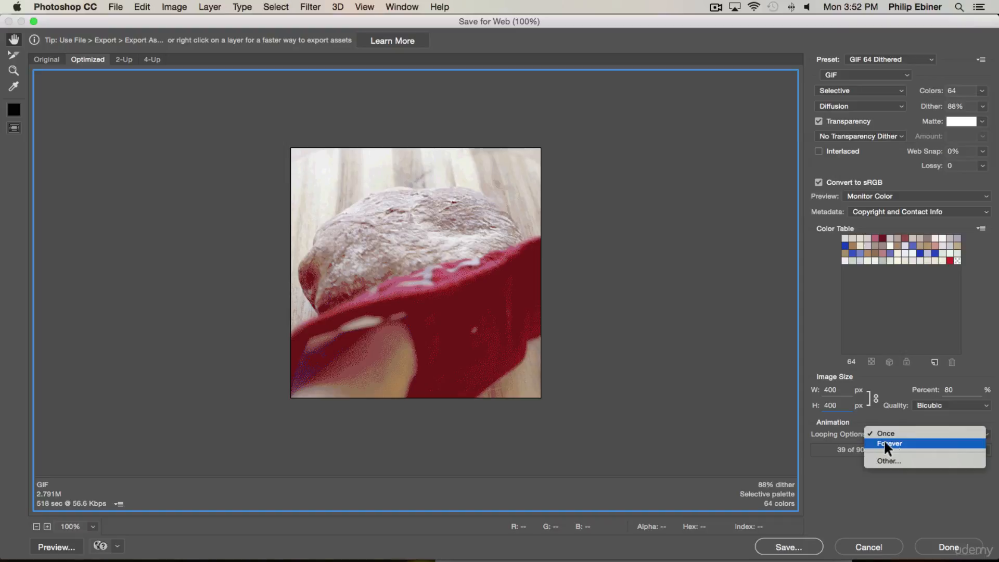
{"action": "left_click", "coordinate": [846, 432]}
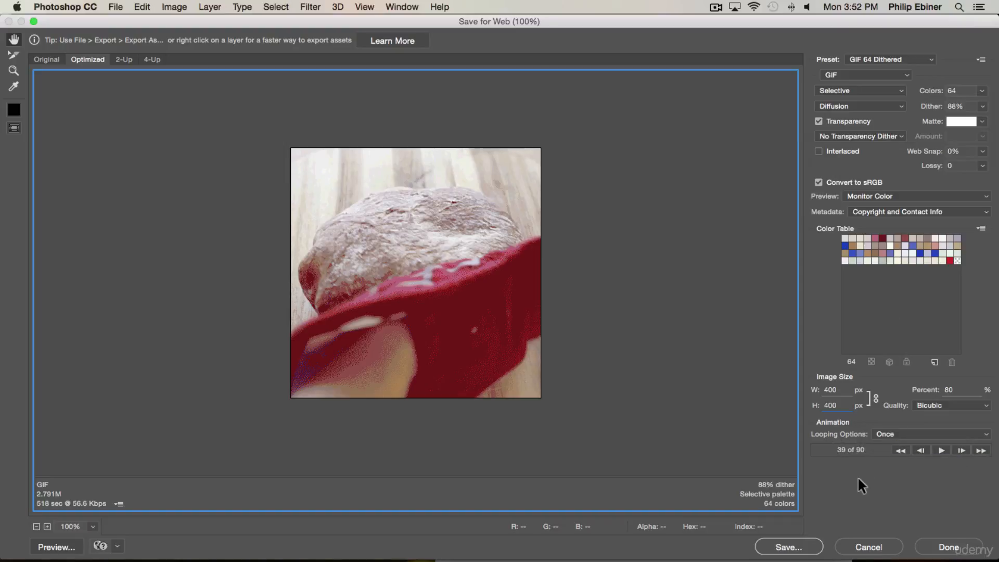
{"action": "left_click", "coordinate": [930, 435]}
{"action": "left_click", "coordinate": [920, 447]}
Step: Play the animation in the export preview and check the GIF in the web browser
{"action": "left_click", "coordinate": [944, 448]}
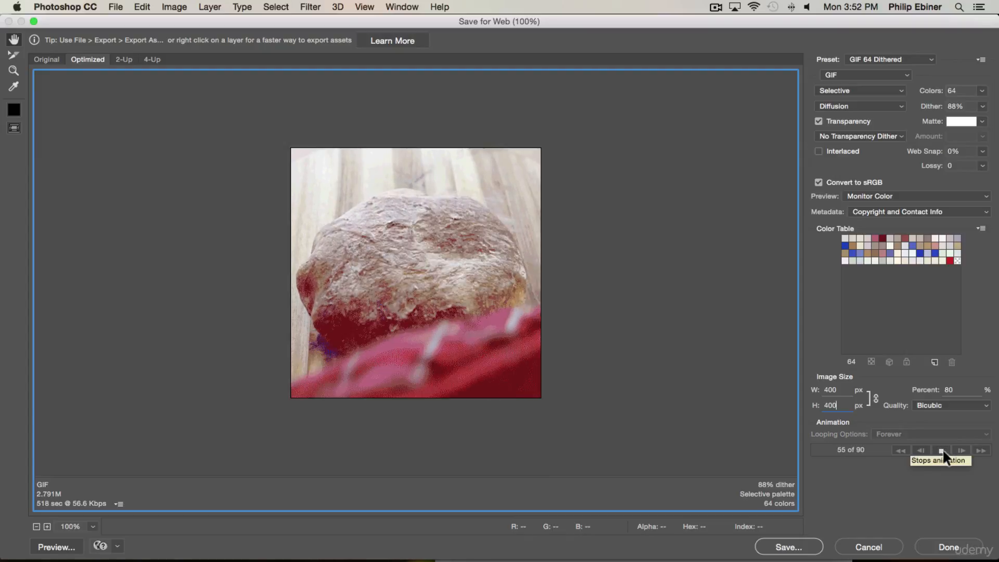
{"action": "left_click", "coordinate": [942, 448]}
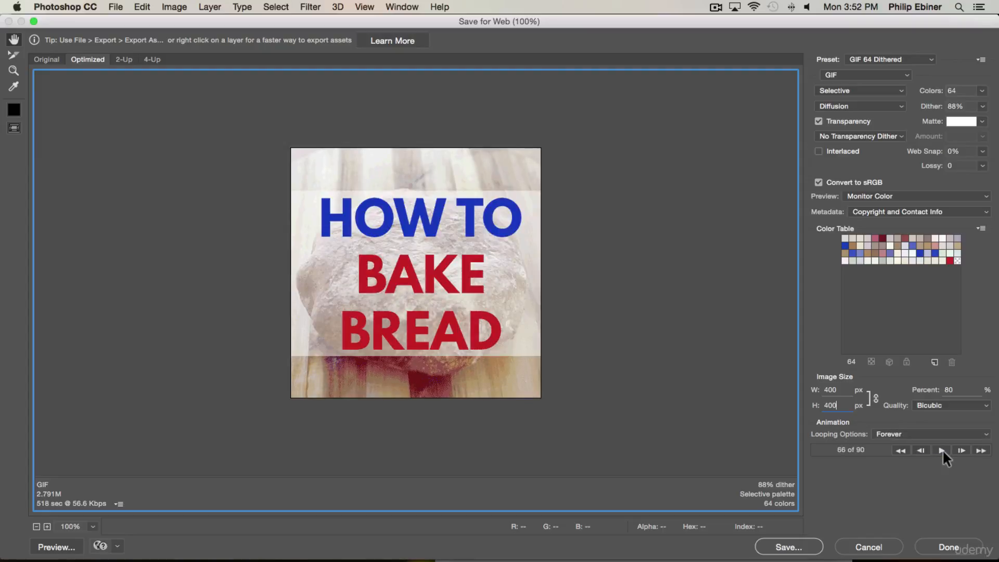
{"action": "left_click", "coordinate": [56, 547]}
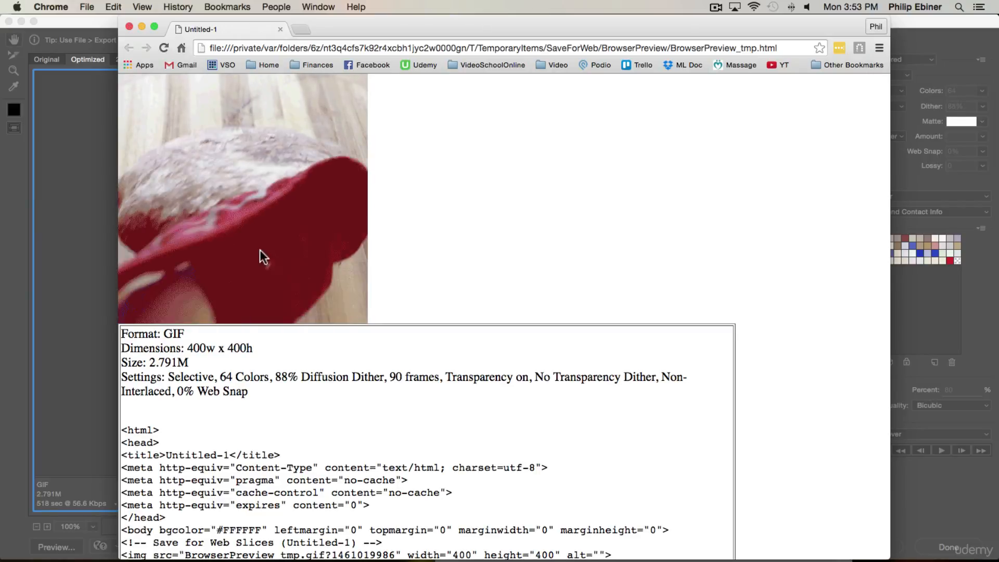
{"action": "left_click", "coordinate": [130, 27]}
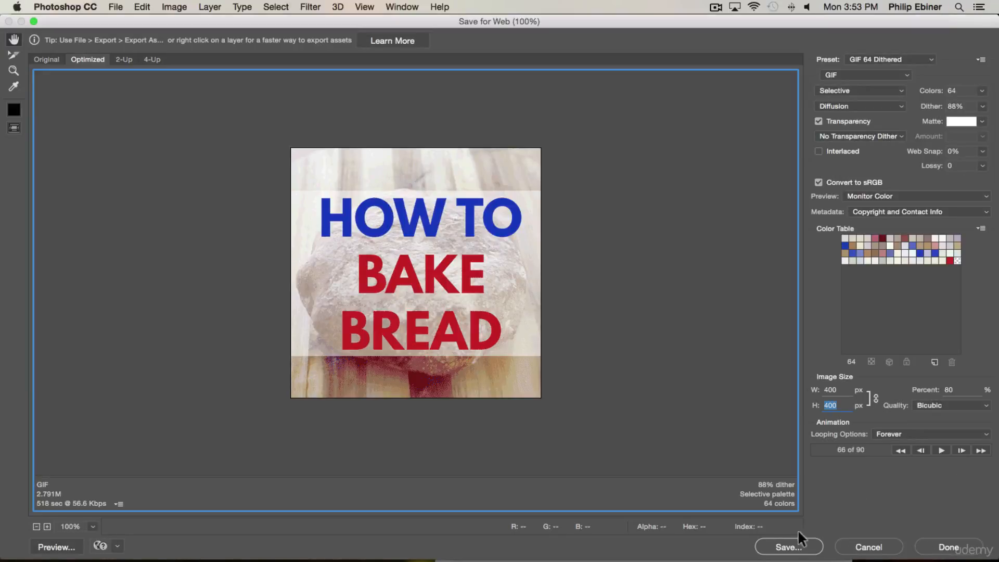
Step: Save the optimized GIF to the Desktop as Bread.gif
{"action": "left_click", "coordinate": [789, 547]}
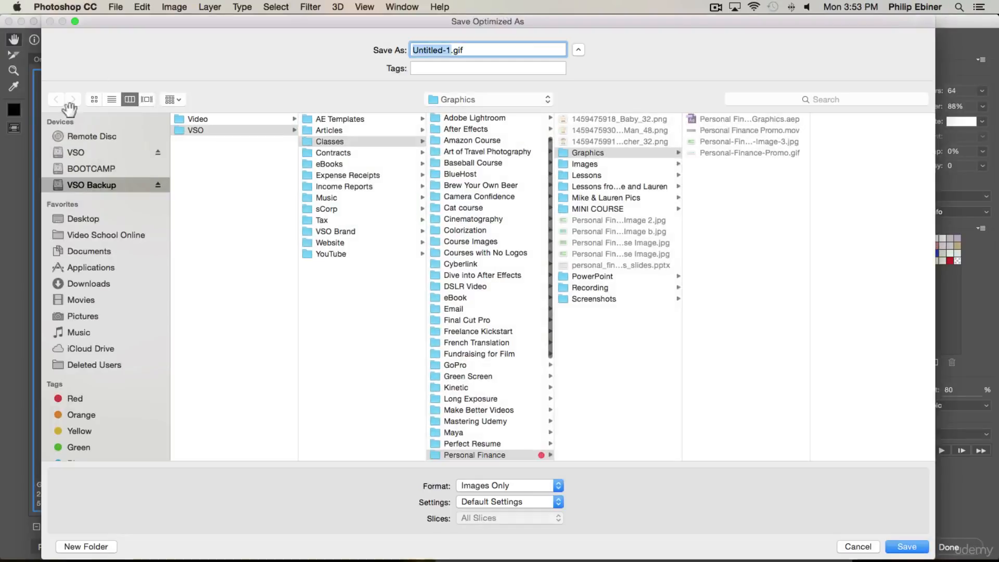
{"action": "left_click", "coordinate": [79, 219]}
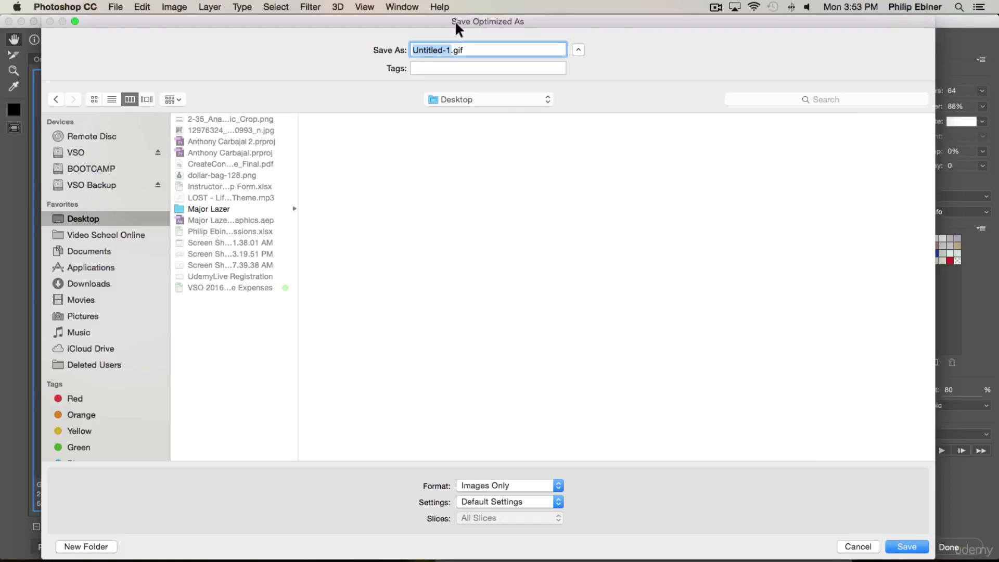
{"action": "type", "text": "Bread"}
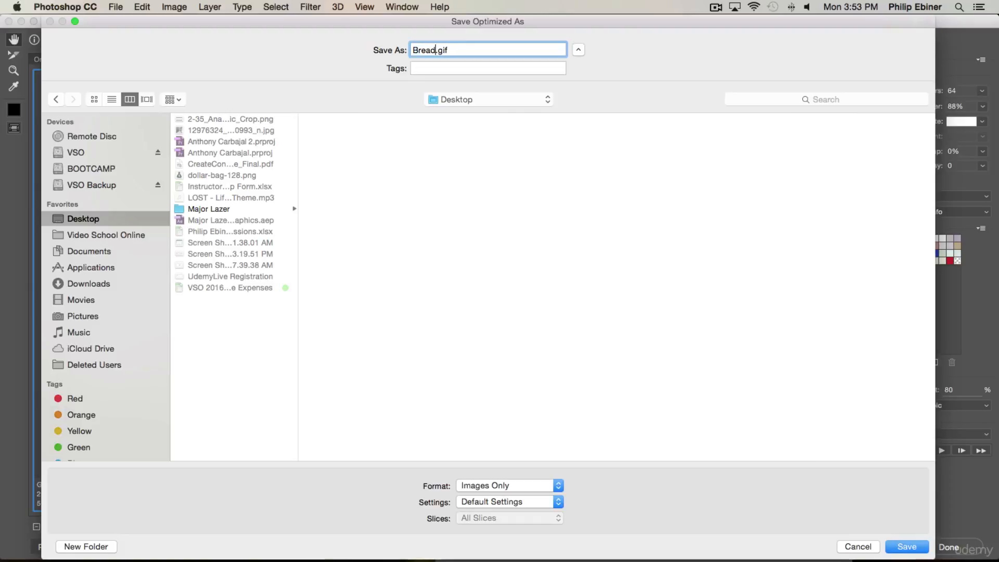
{"action": "left_click", "coordinate": [909, 546]}
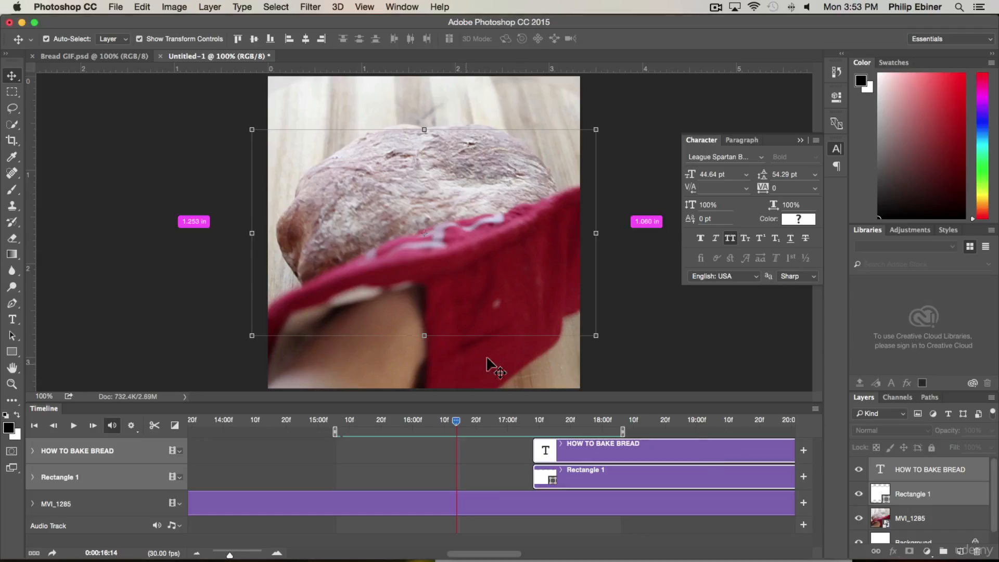
Step: Switch to Finder to preview Bread.gif in the Desktop folder and return to Photoshop
{"action": "key", "text": "super+Tab"}
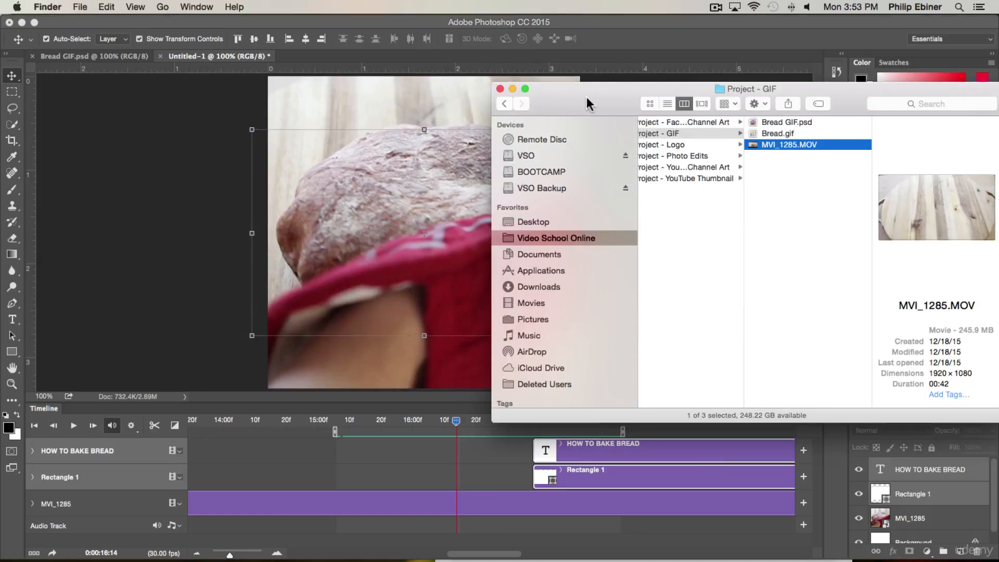
{"action": "left_click_drag", "start_coordinate": [587, 103], "coordinate": [544, 103]}
{"action": "left_click", "coordinate": [498, 221]}
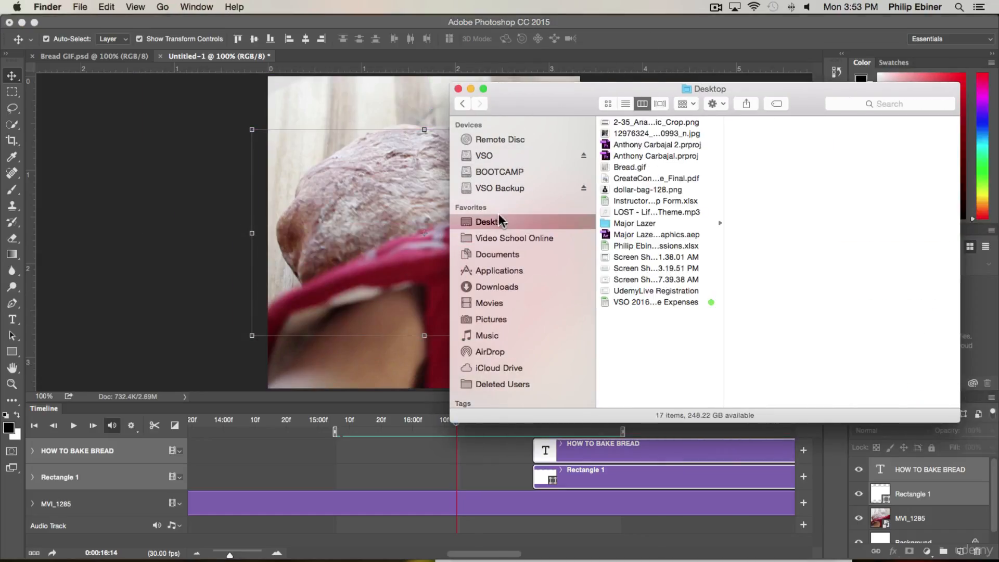
{"action": "left_click", "coordinate": [630, 167]}
{"action": "key", "text": "space"}
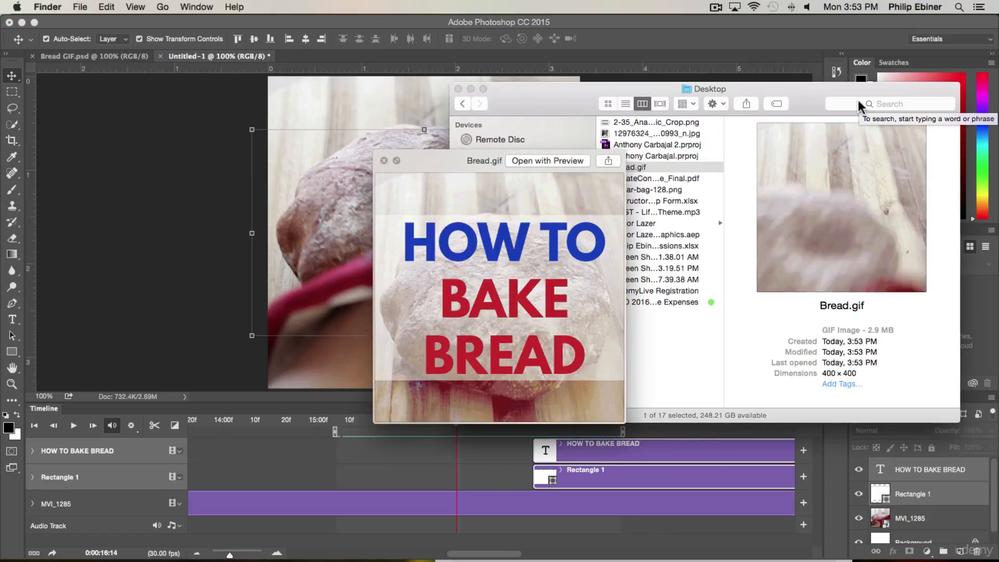
{"action": "key", "text": "space"}
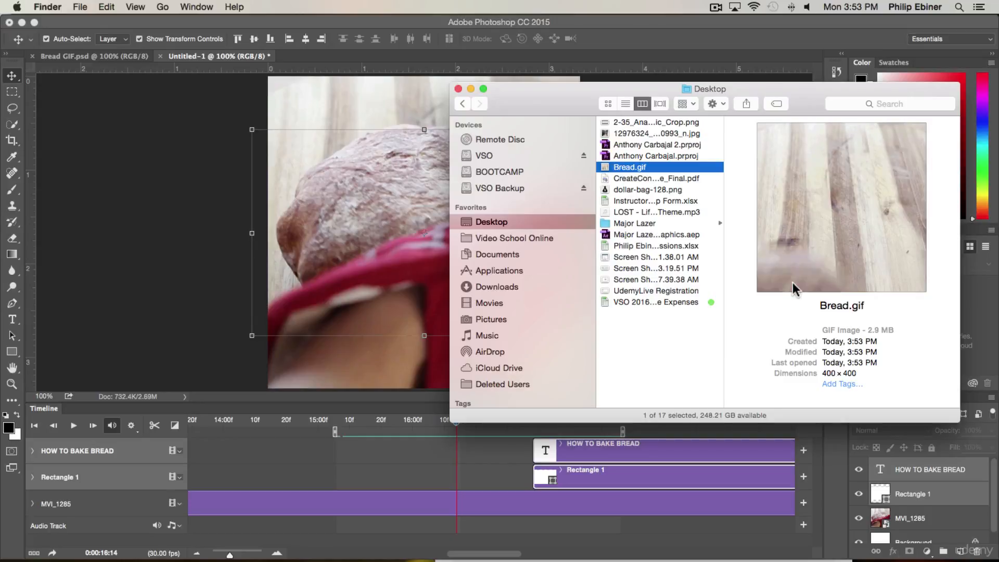
{"action": "left_click", "coordinate": [628, 455]}
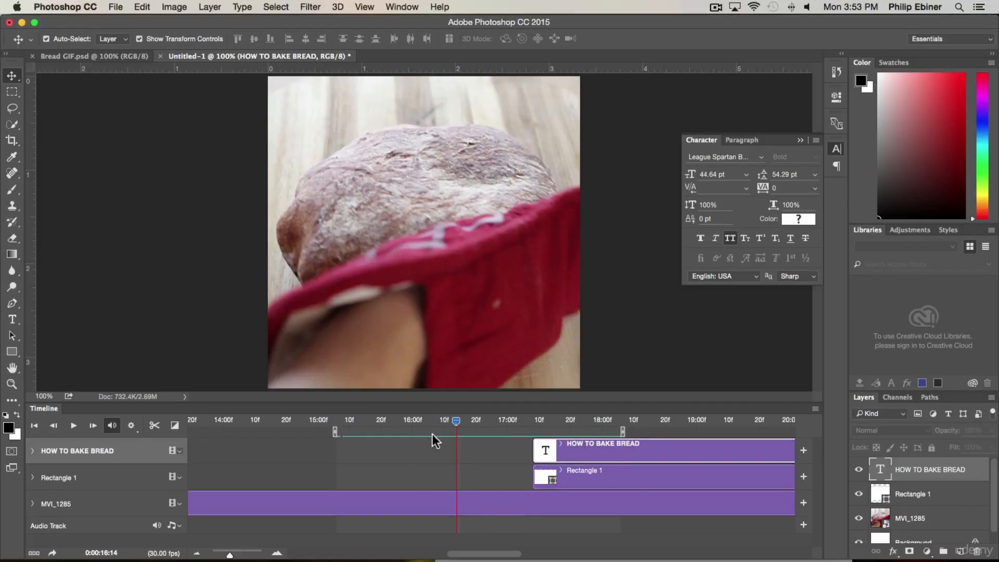